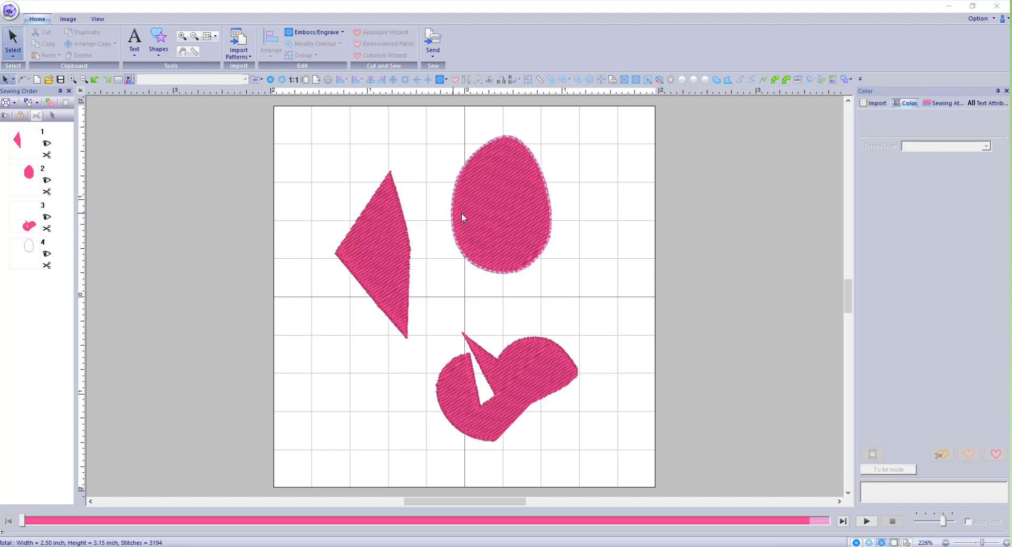
Step: Select the egg shape and switch to the Select Point tool to show its outline points
click(507, 225)
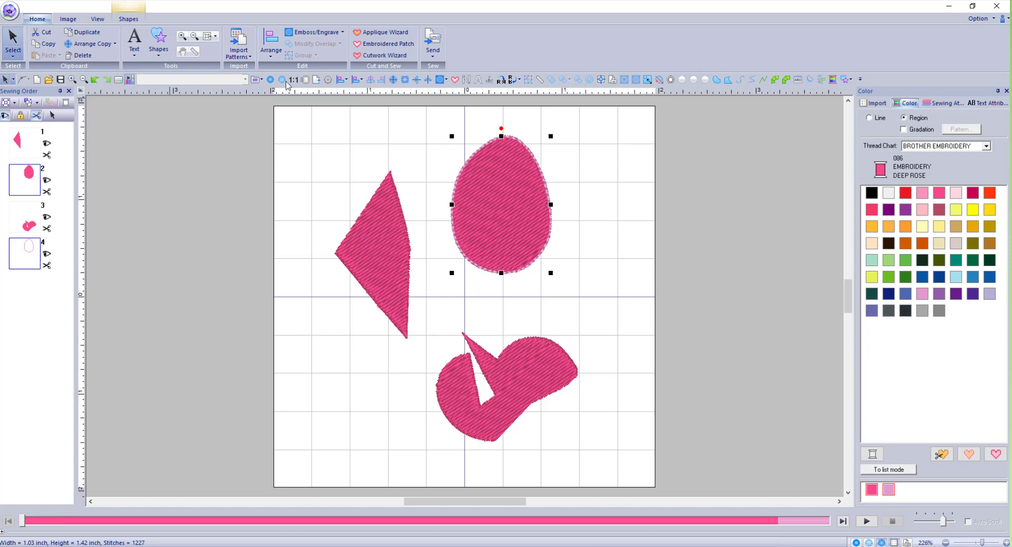
click(14, 58)
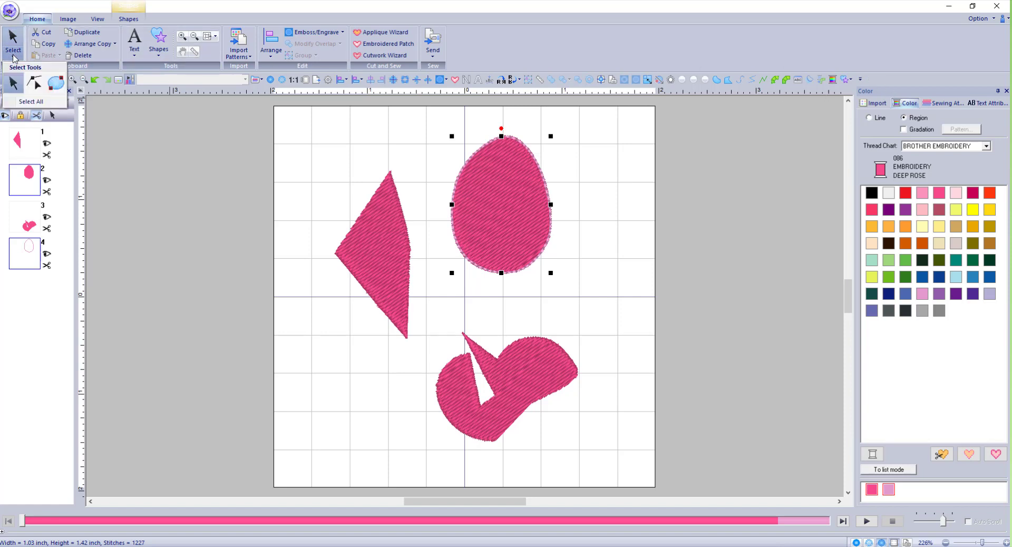
right_click(35, 83)
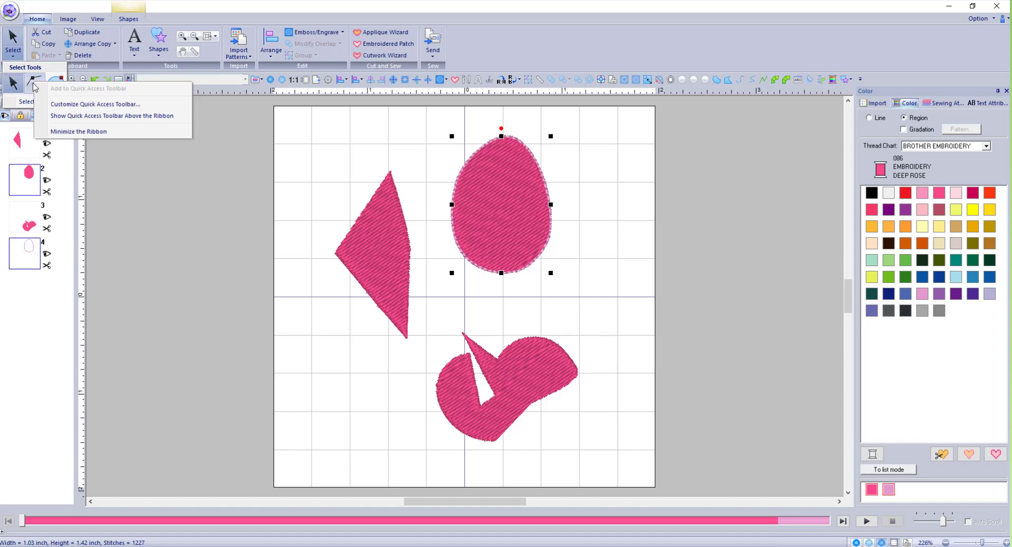
key(Escape)
click(35, 84)
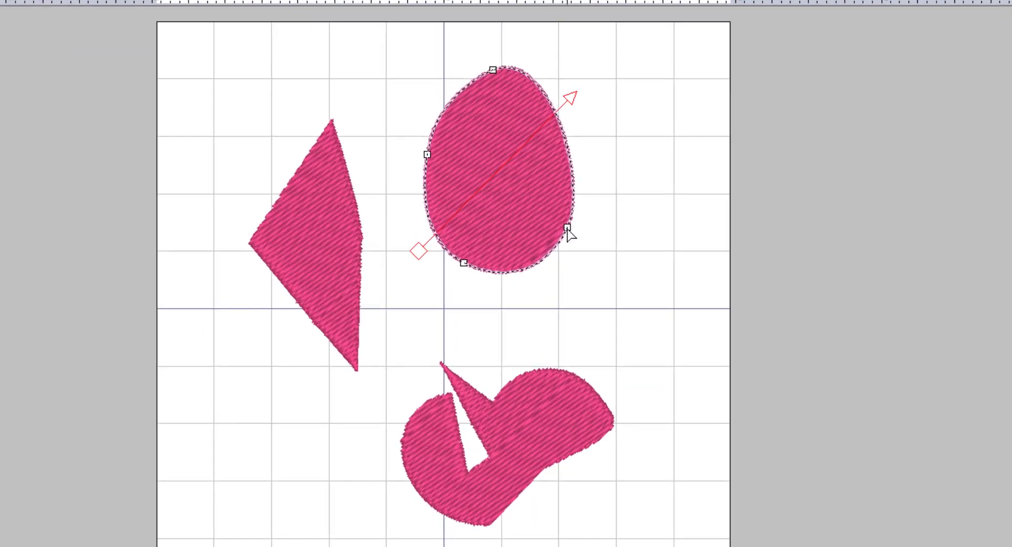
Step: Reshape the egg's lower-right curve by adjusting its point's handles and moving the point slightly up and outward
click(567, 228)
mouse_move(589, 179)
mouse_down()
mouse_move(607, 165)
mouse_move(609, 178)
mouse_move(603, 158)
mouse_move(592, 179)
mouse_move(642, 107)
mouse_move(589, 185)
mouse_up()
drag(576, 226, 654, 119)
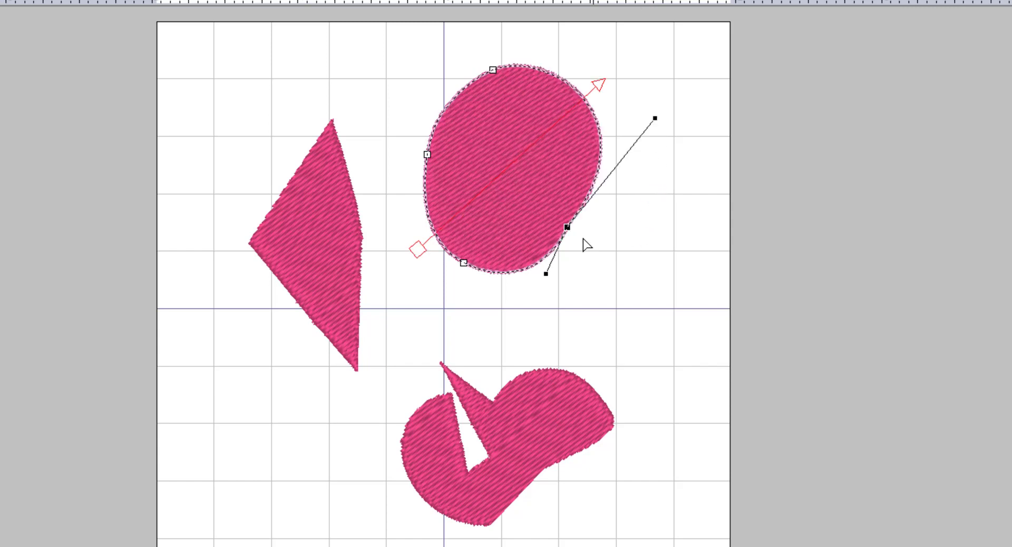
drag(546, 277, 565, 268)
drag(655, 119, 572, 235)
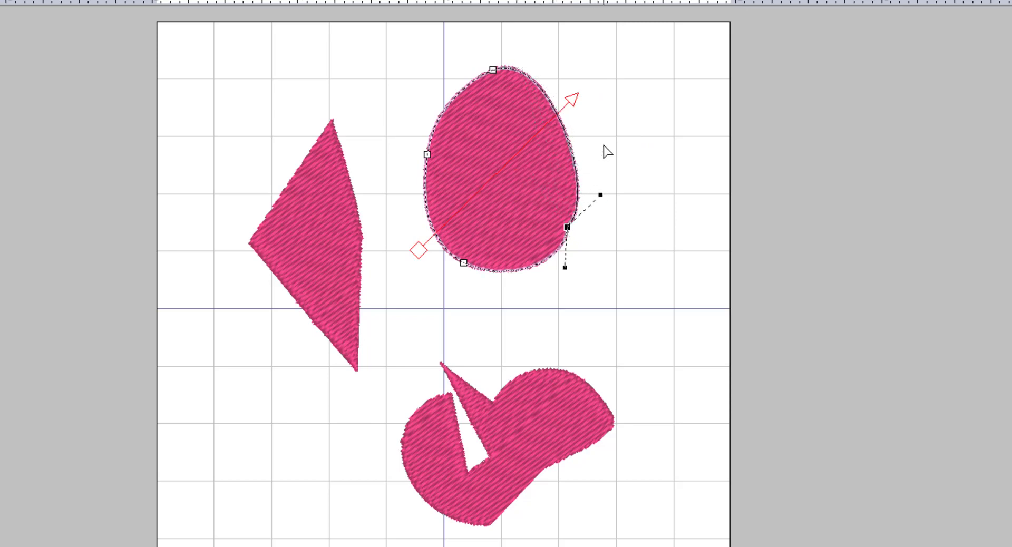
mouse_move(577, 225)
mouse_down()
mouse_move(574, 233)
mouse_move(610, 242)
mouse_move(579, 213)
mouse_up()
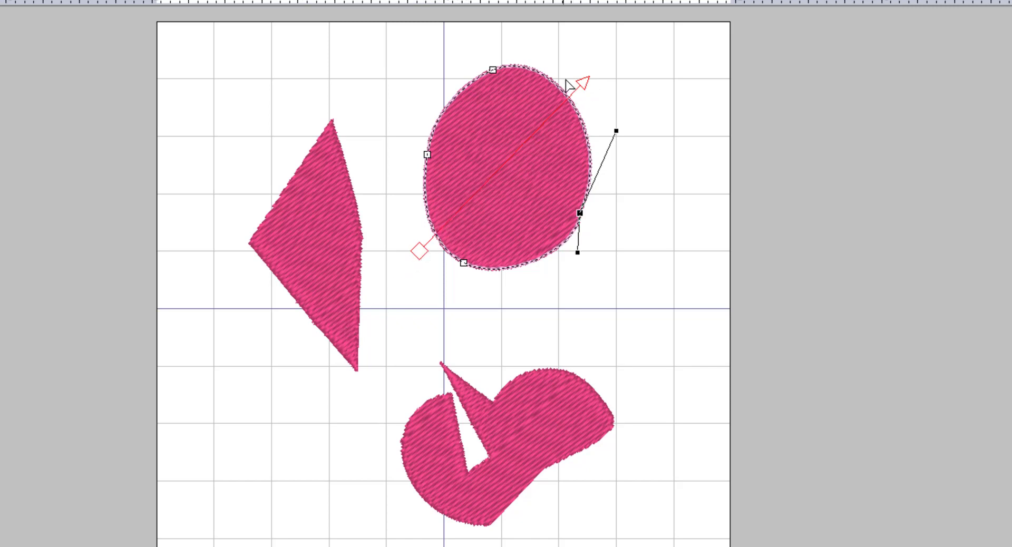
Step: Rotate the egg's stitch direction first to vertical and finally to nearly horizontal, sloping slightly down to the right
drag(585, 85, 441, 60)
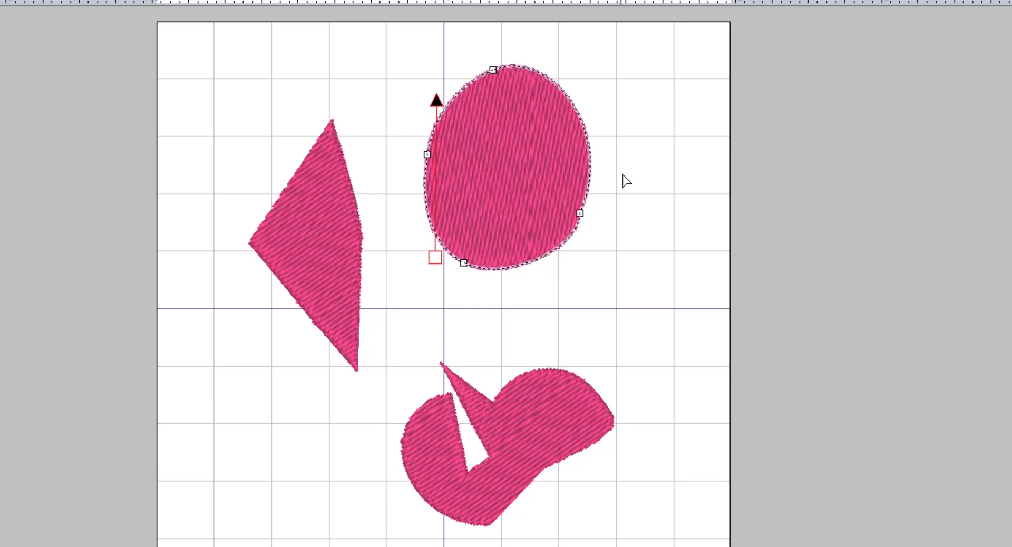
key(Escape)
click(586, 266)
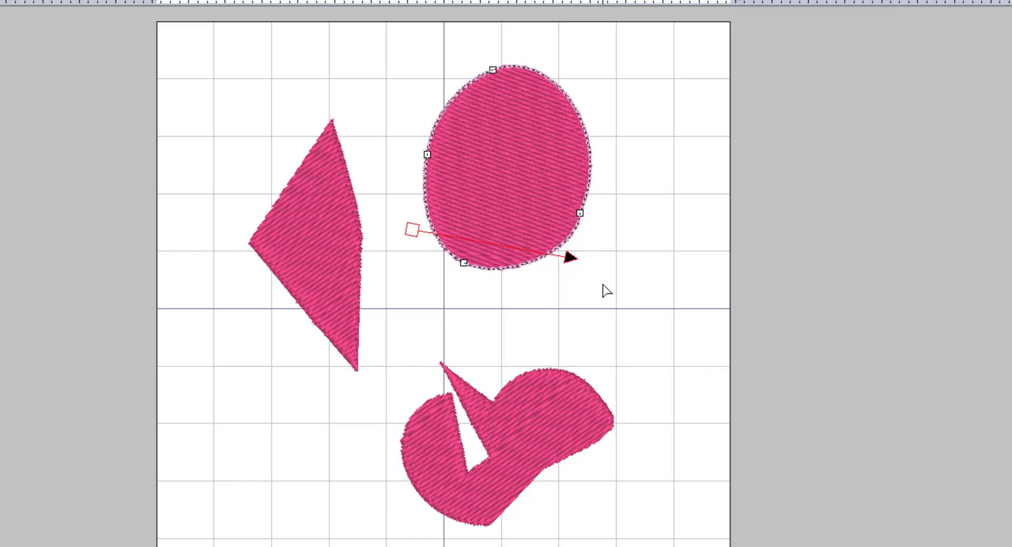
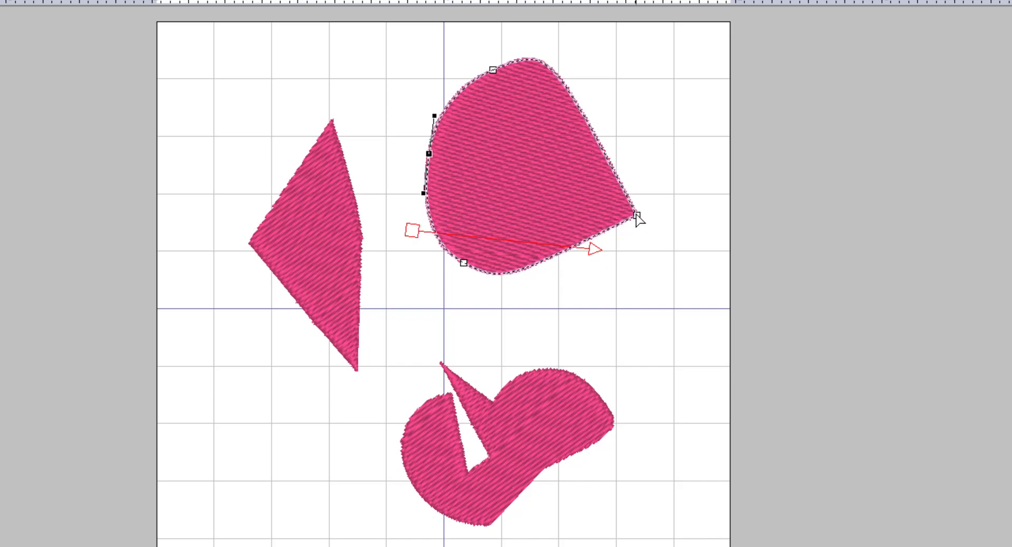
Step: Move the egg's right corner point slightly up and outward, and pull a new point on the upper-right edge outward
mouse_move(636, 215)
mouse_down()
mouse_move(641, 154)
mouse_move(643, 207)
mouse_up()
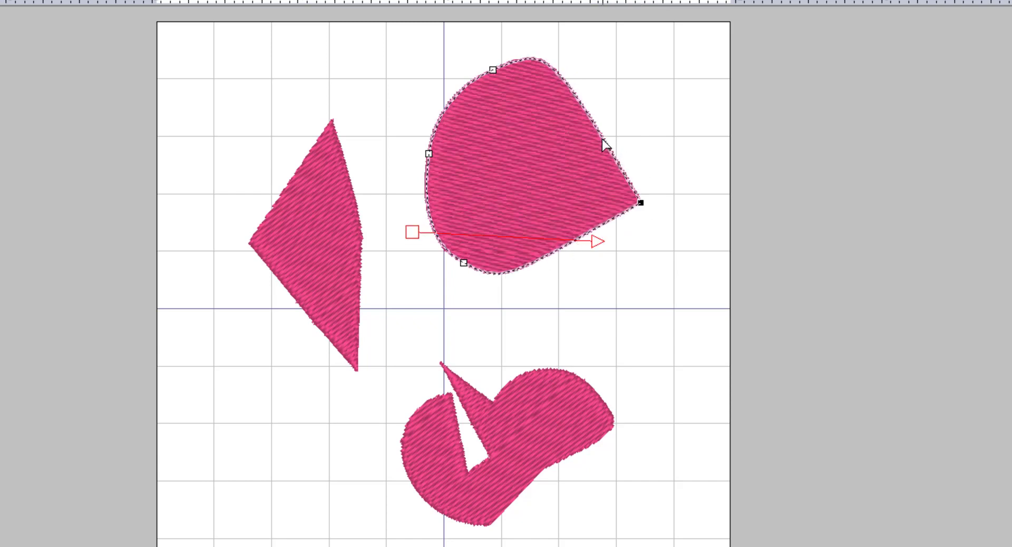
click(603, 139)
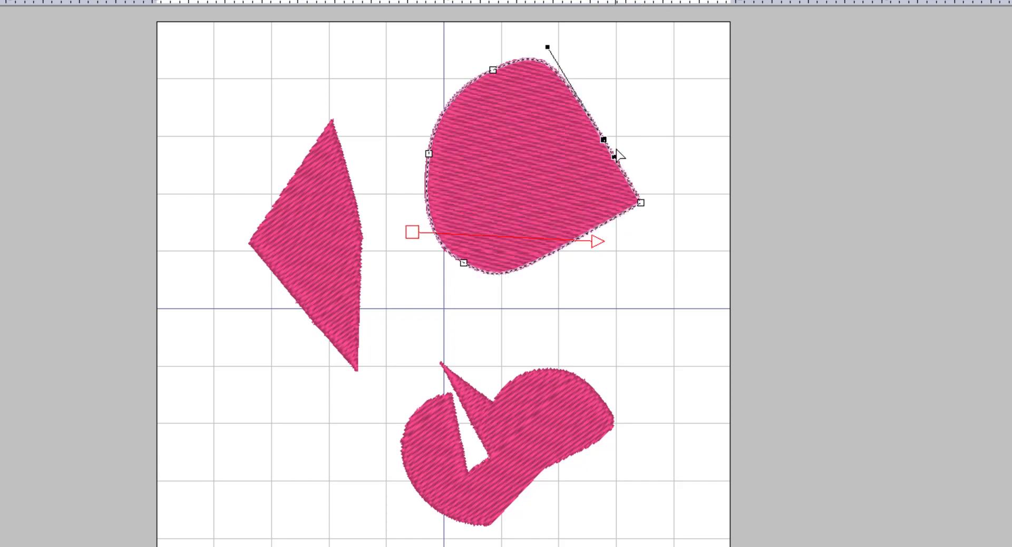
drag(605, 142, 633, 139)
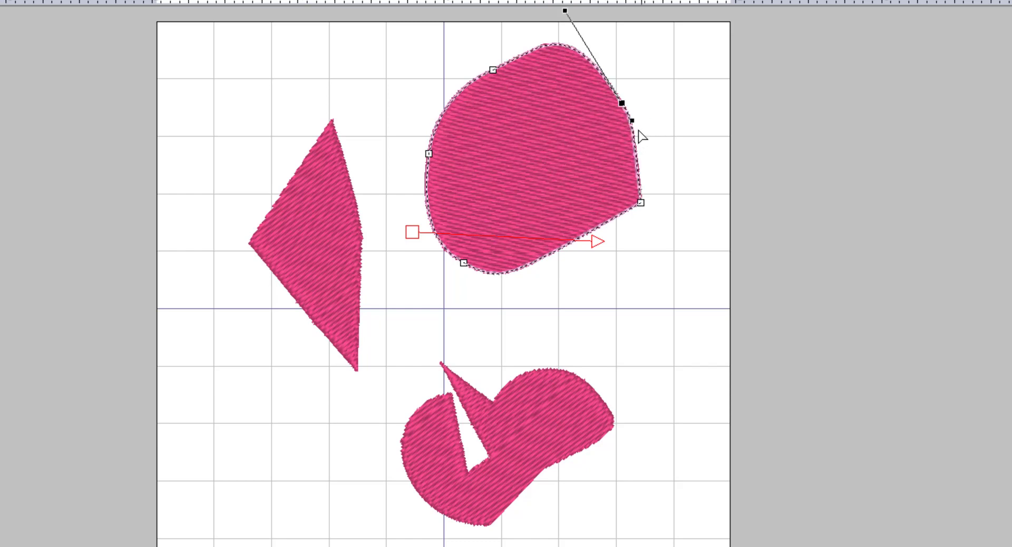
Step: Add a point on the egg's bottom edge, convert it to straight, and move it inward to form a notch
click(521, 268)
right_click(521, 268)
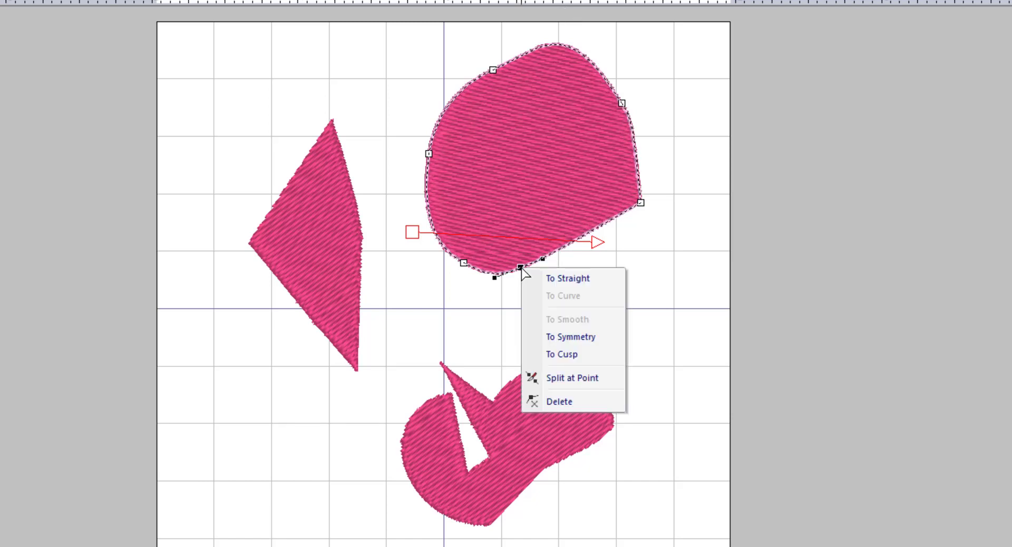
click(553, 282)
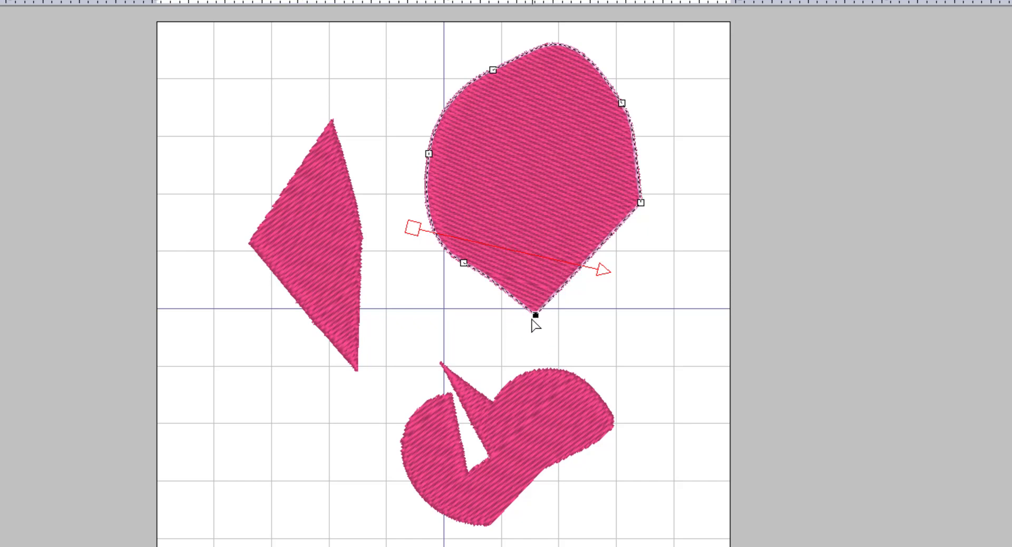
drag(536, 315, 539, 245)
drag(544, 206, 543, 202)
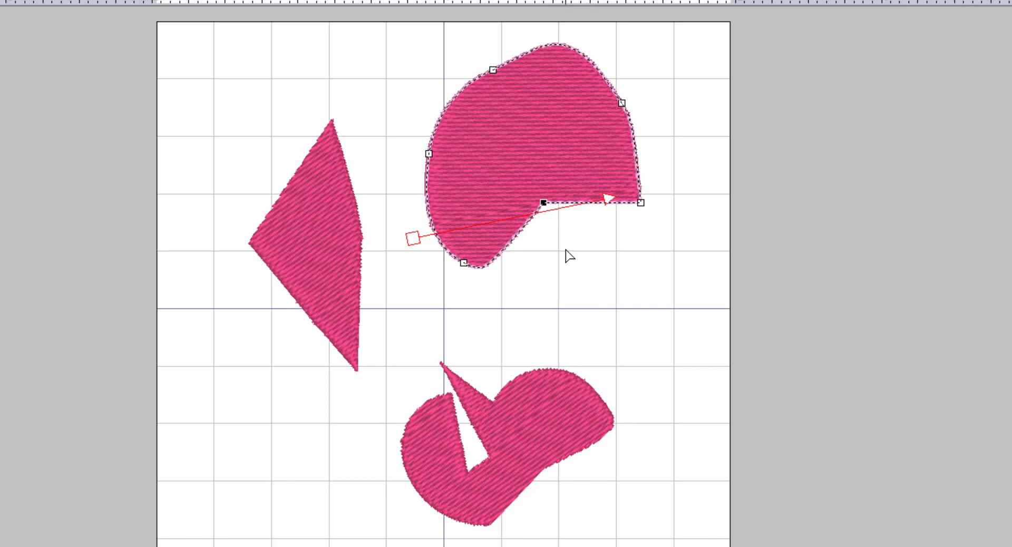
scroll(566, 258, up, 2)
scroll(552, 261, down, 4)
scroll(554, 198, up, 2)
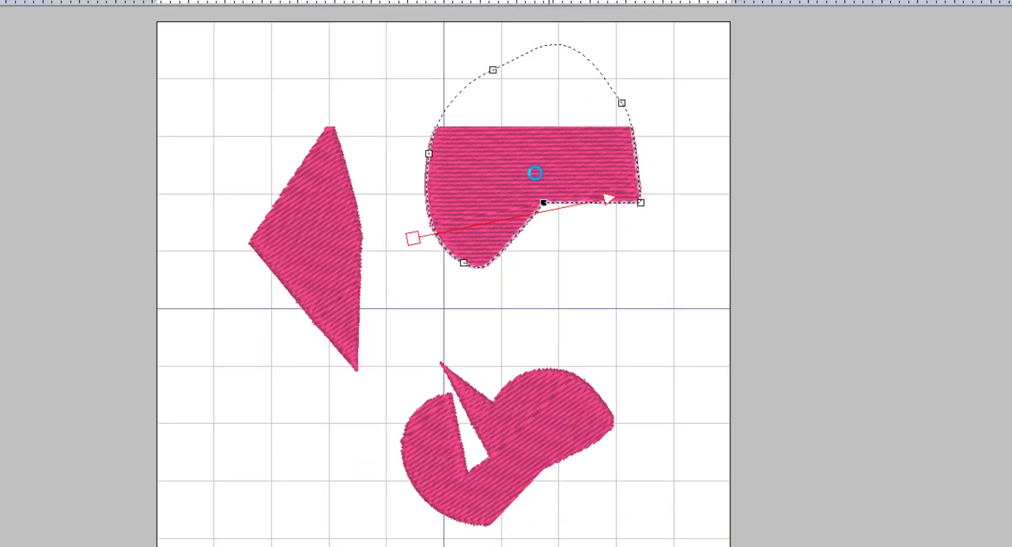
Step: Convert the notch point to a curve and reshape the egg's bottom edge with its handles, moving it toward the lower right
click(543, 202)
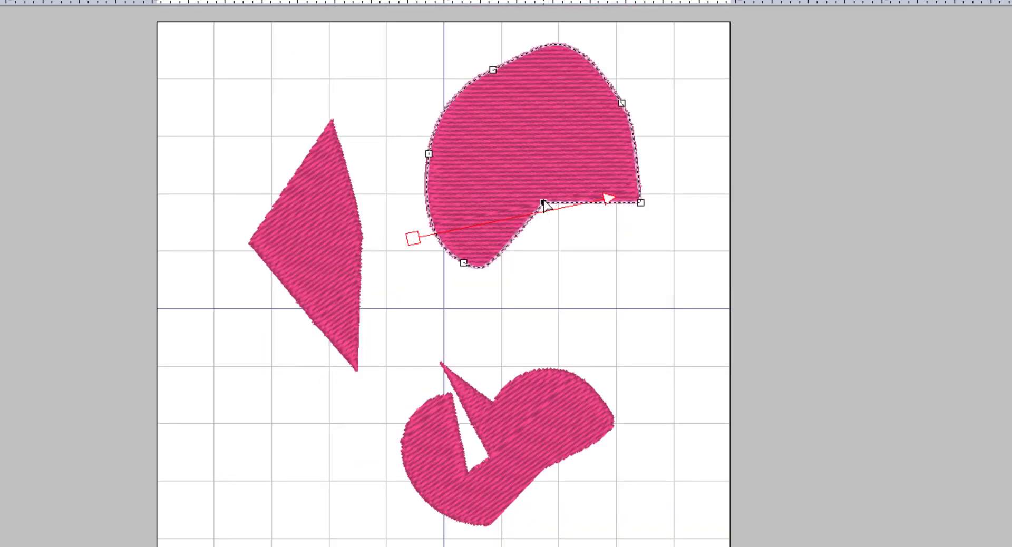
right_click(545, 203)
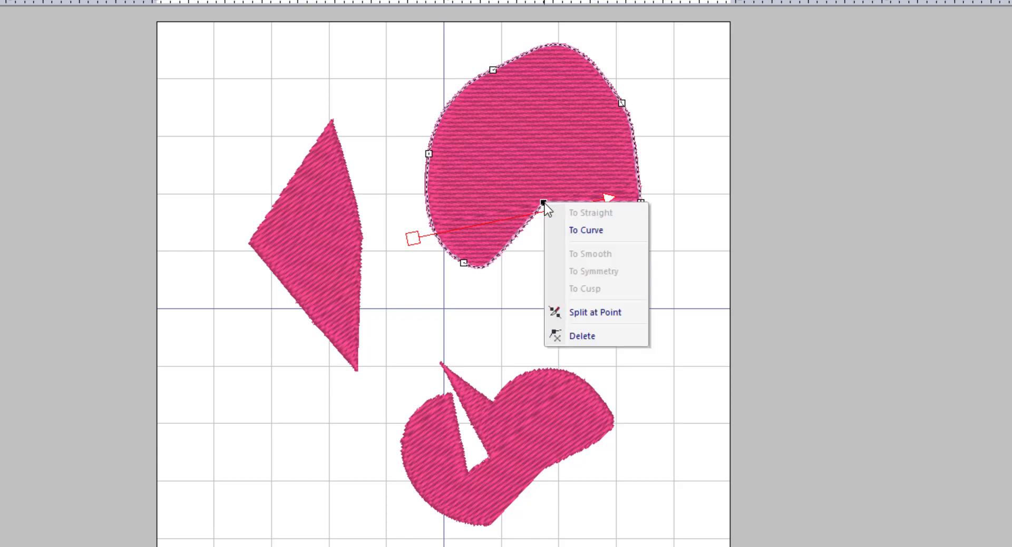
click(581, 233)
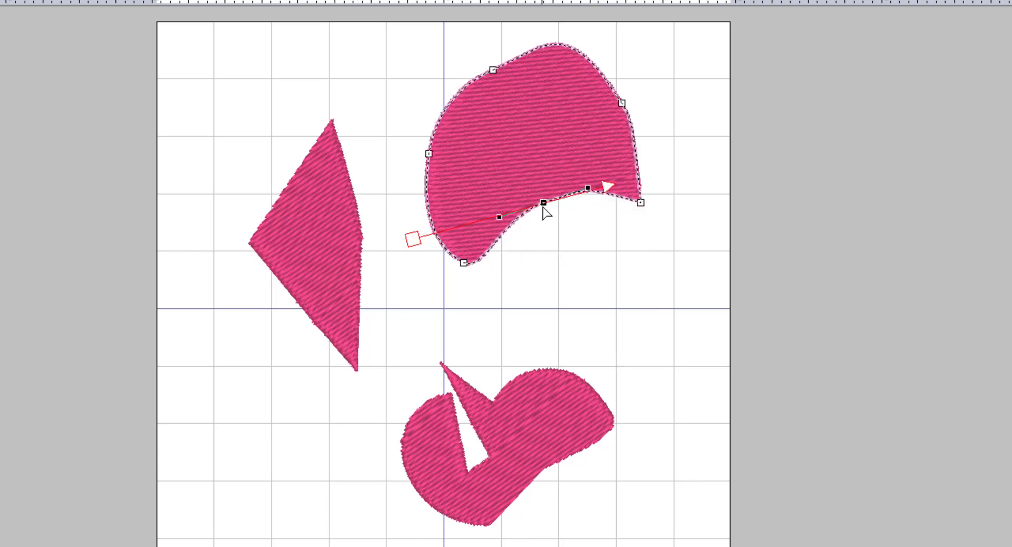
drag(499, 218, 451, 192)
drag(543, 203, 621, 342)
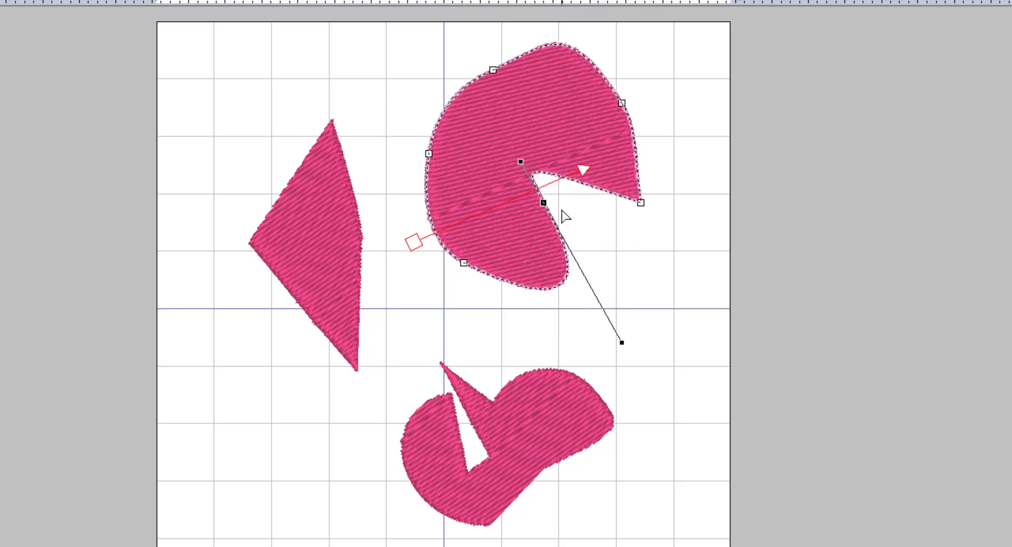
drag(522, 160, 603, 244)
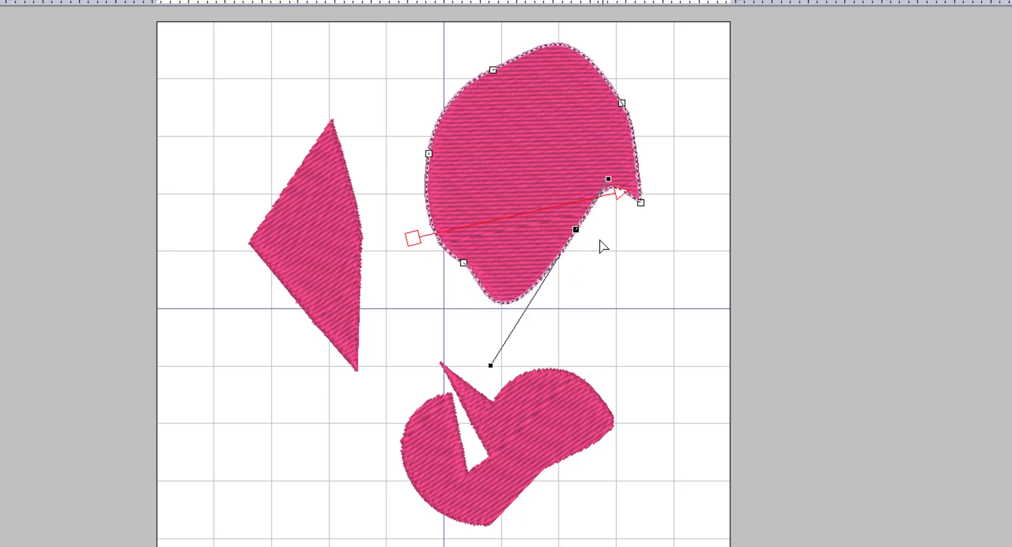
Step: Reselect the reshaped egg and split its outline at the lower-right curved point
click(326, 202)
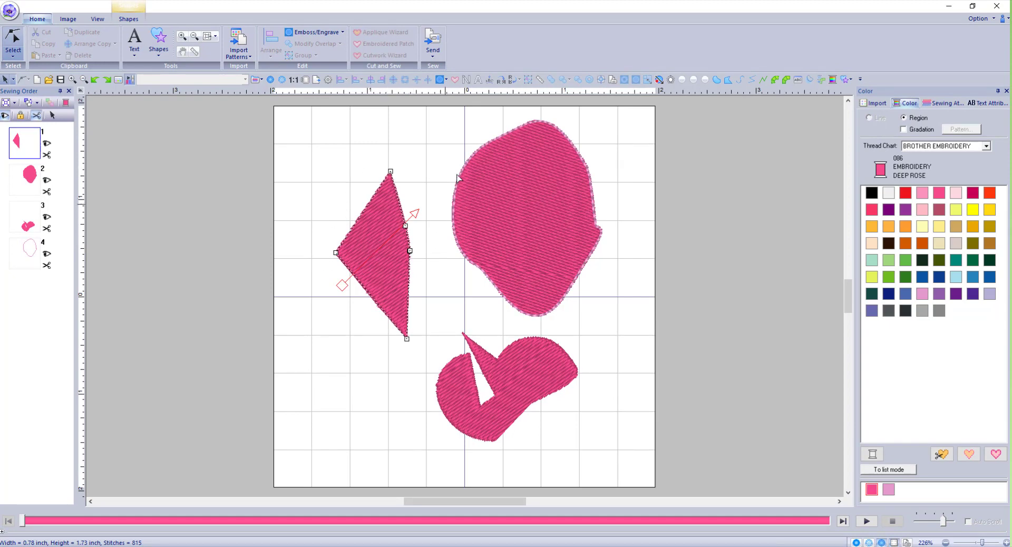
click(510, 130)
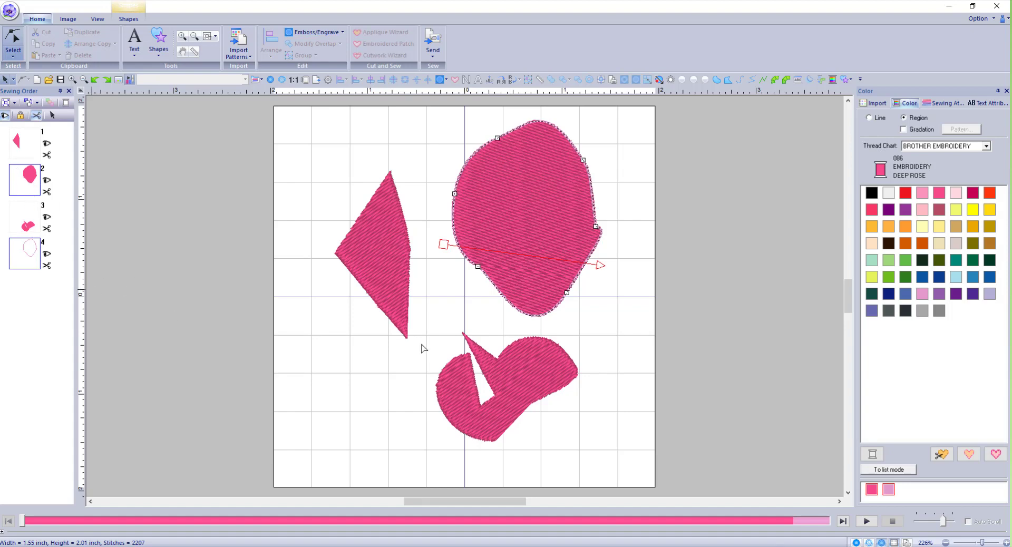
right_click(567, 293)
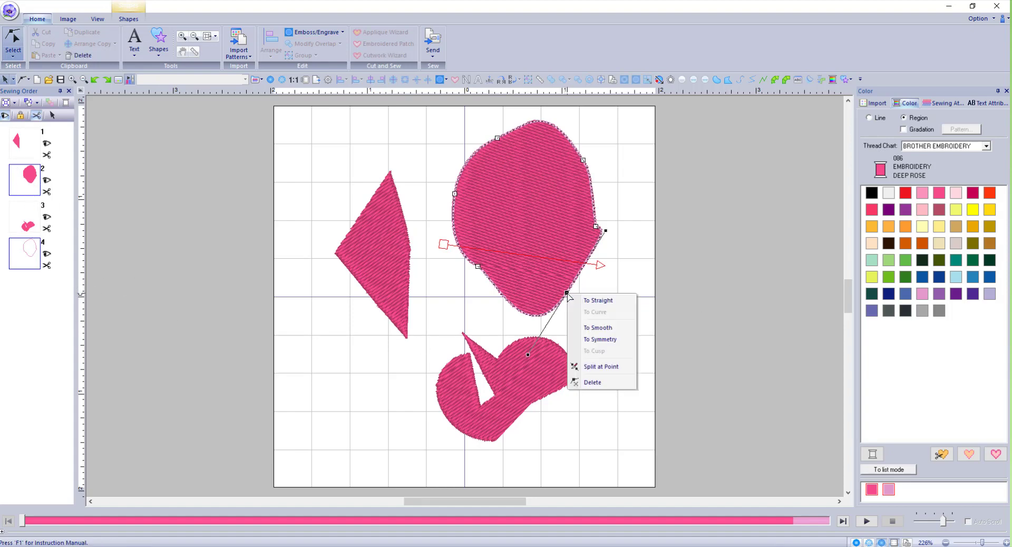
click(609, 371)
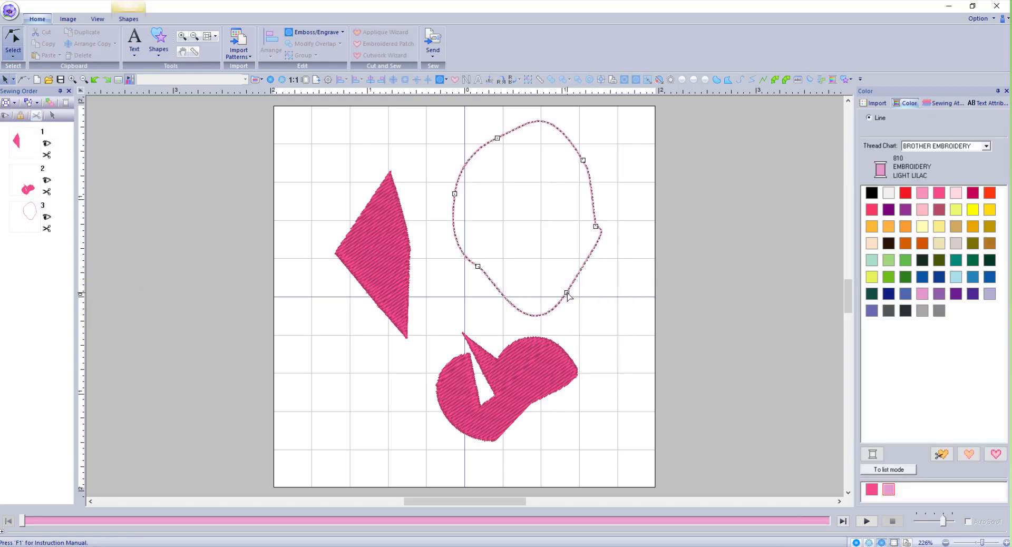
Step: Pull the two ends of the split outline apart, one inside the curve and the other to the lower right, and deselect it
drag(567, 294, 592, 330)
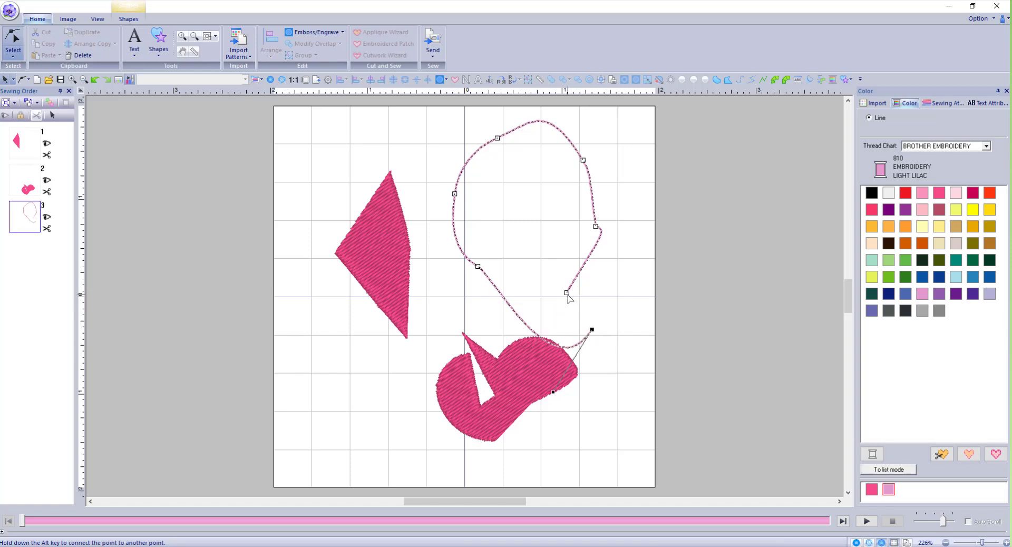
drag(567, 294, 617, 293)
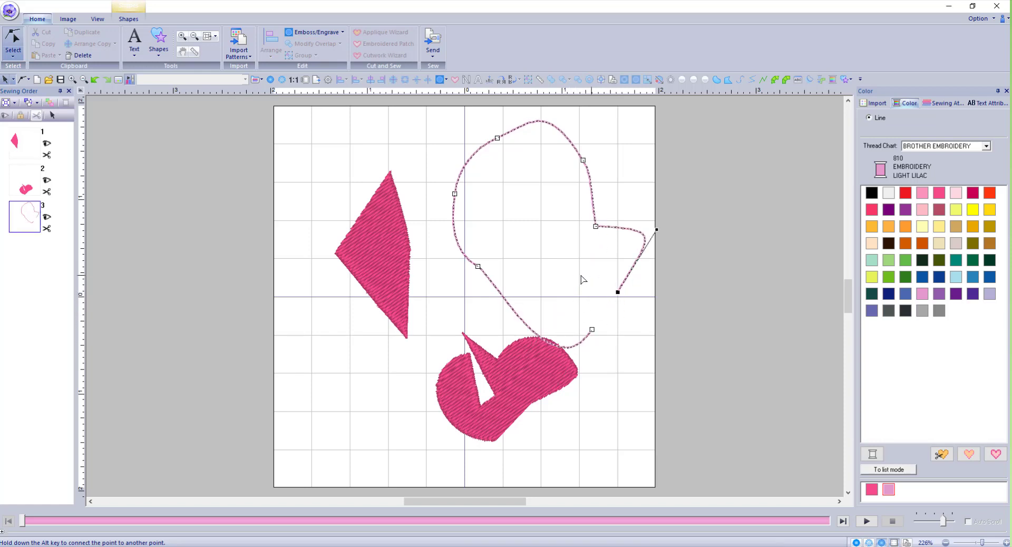
click(592, 330)
drag(563, 284, 548, 263)
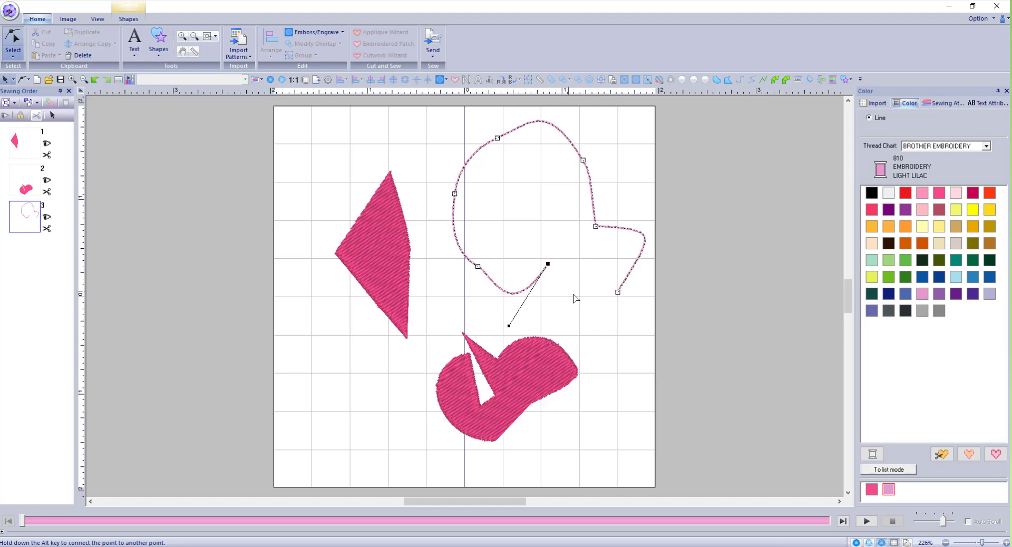
click(618, 293)
drag(618, 293, 620, 349)
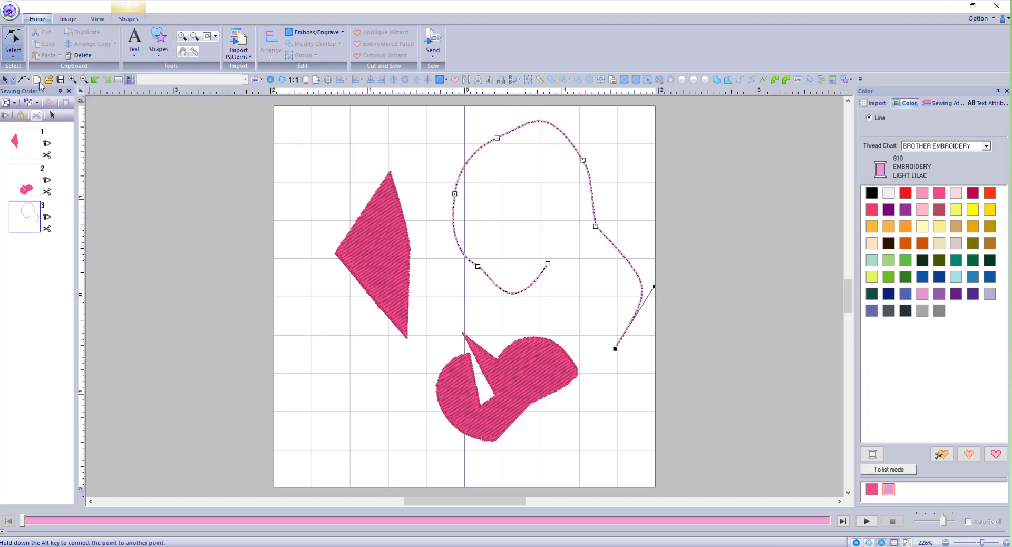
click(349, 171)
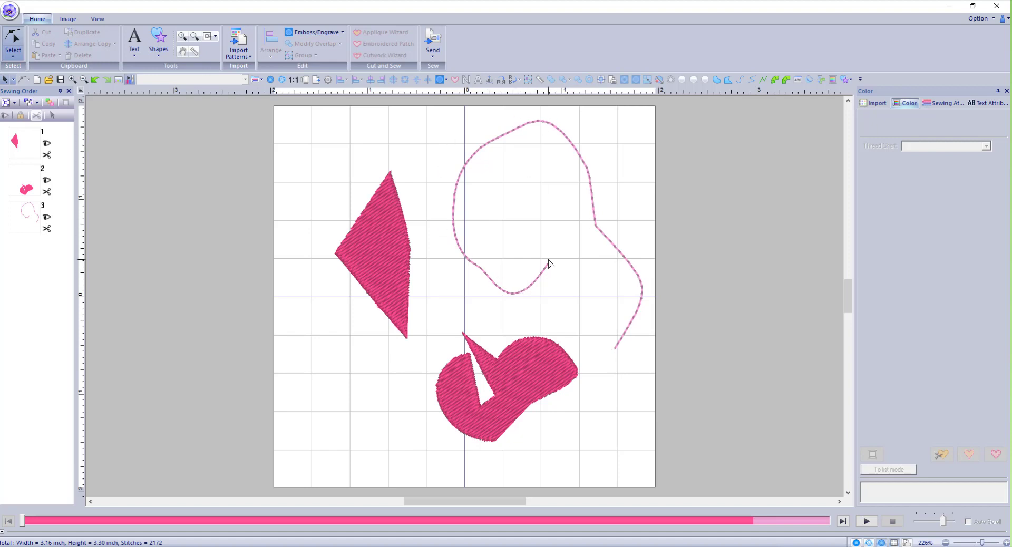
Step: Select the bottom filled shape and move its upper-right and lower-right points outward to widen it
click(545, 348)
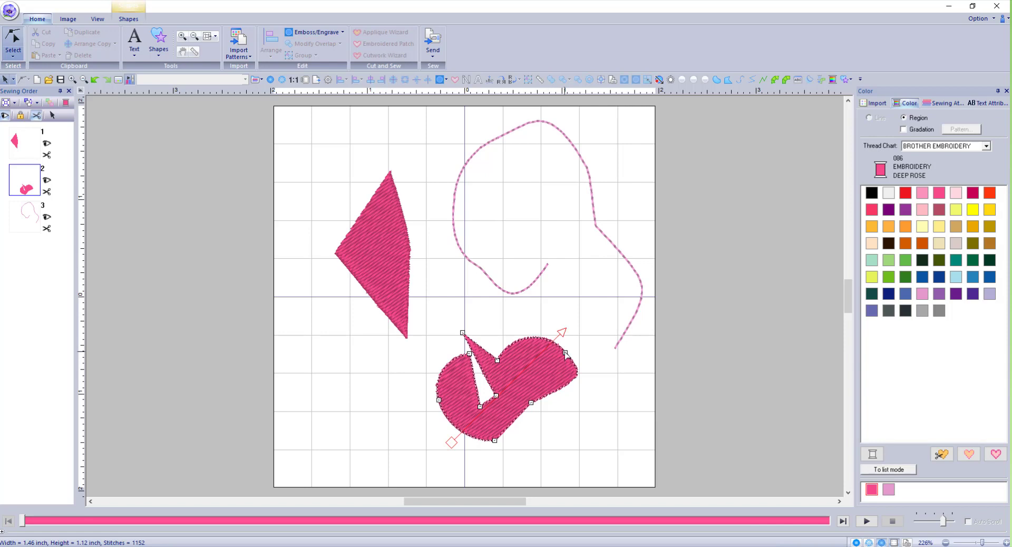
drag(565, 353, 575, 343)
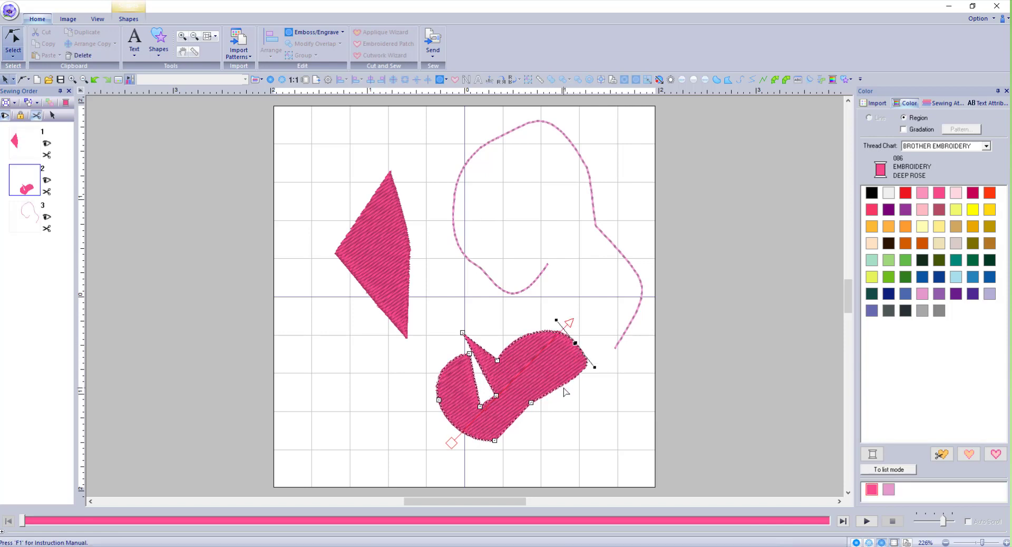
drag(532, 404, 558, 432)
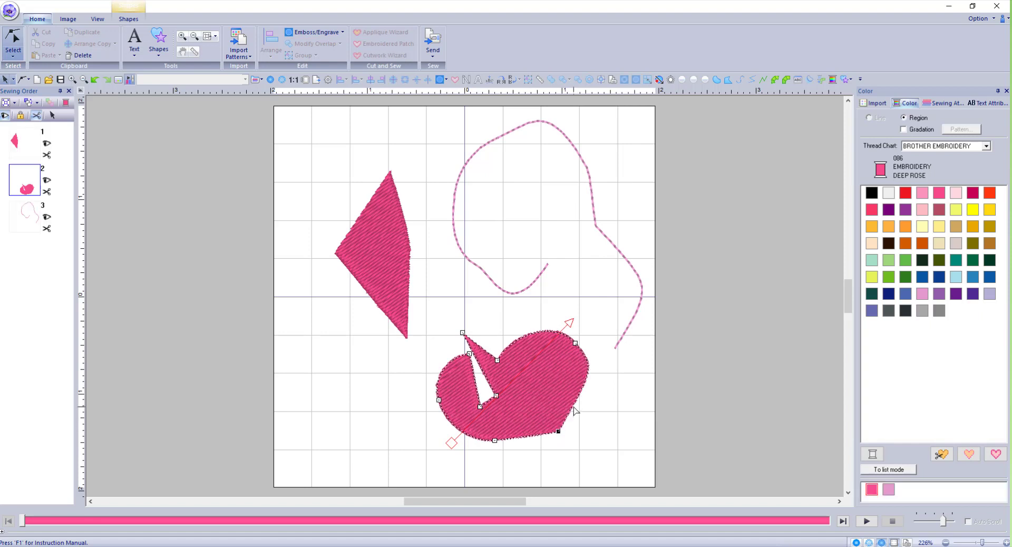
Step: Insert an extra point on the bottom shape's lower-right edge and delete it again
click(576, 404)
right_click(576, 404)
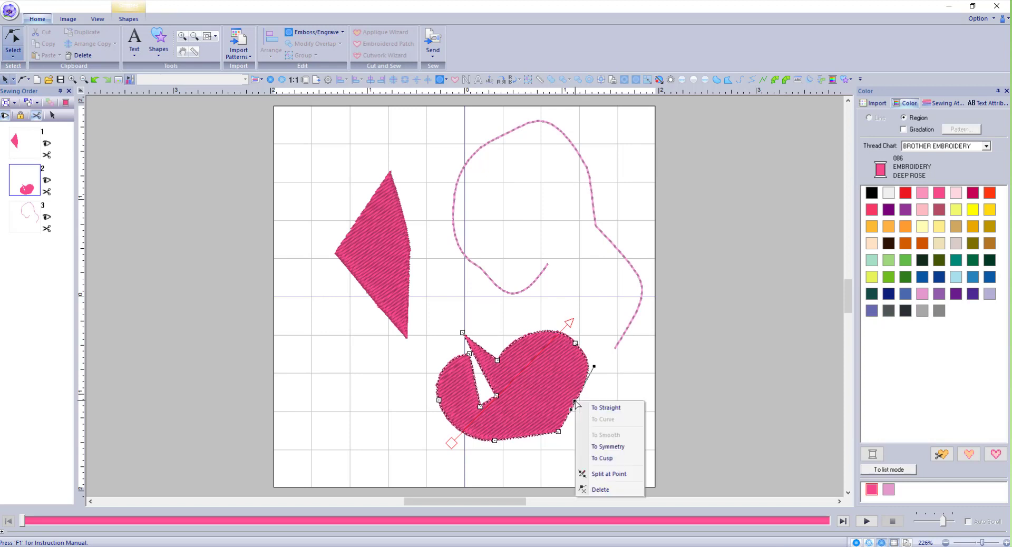
click(601, 489)
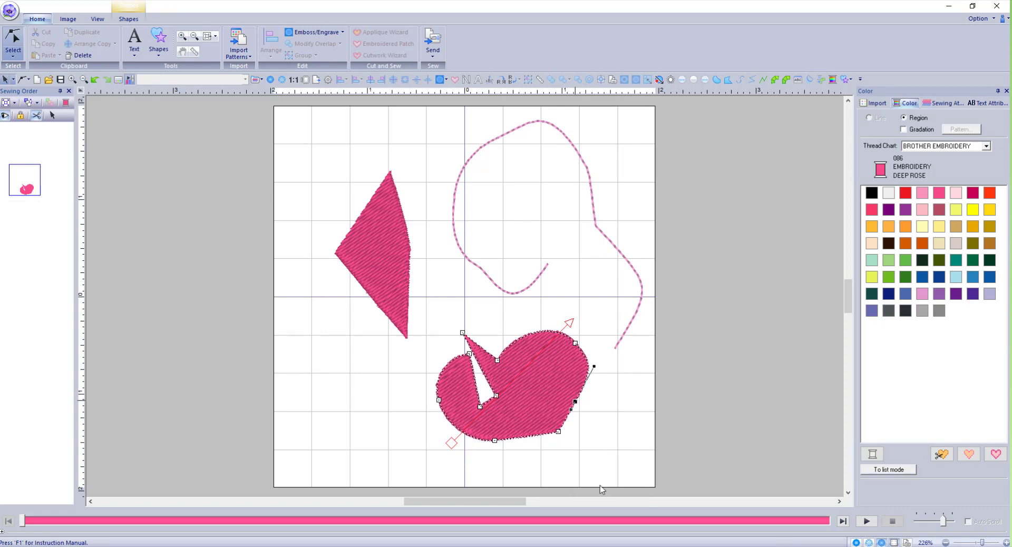
click(575, 399)
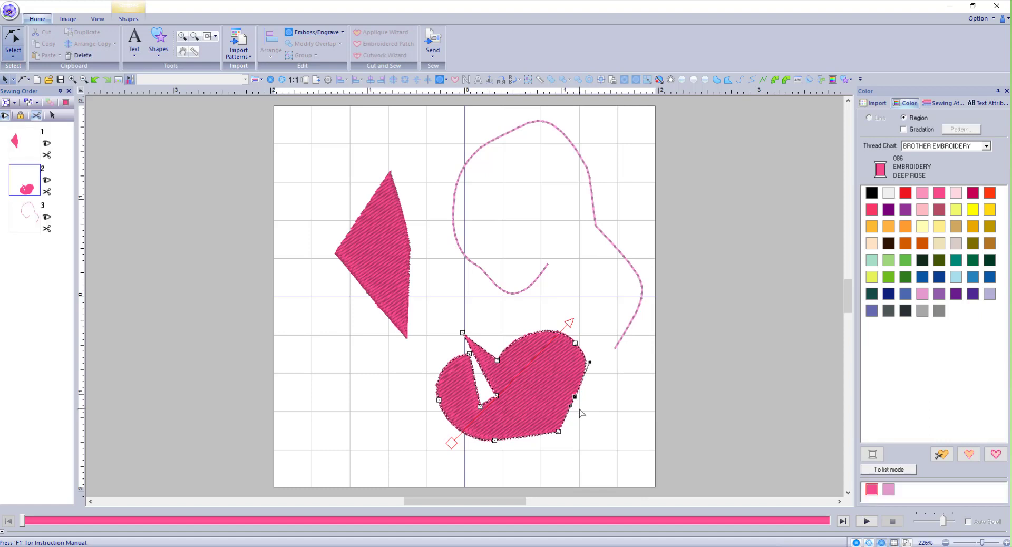
key(Delete)
Step: Delete the two inner points that form the narrow gap in the bottom shape, and deselect the shape
click(480, 407)
key(Delete)
click(497, 395)
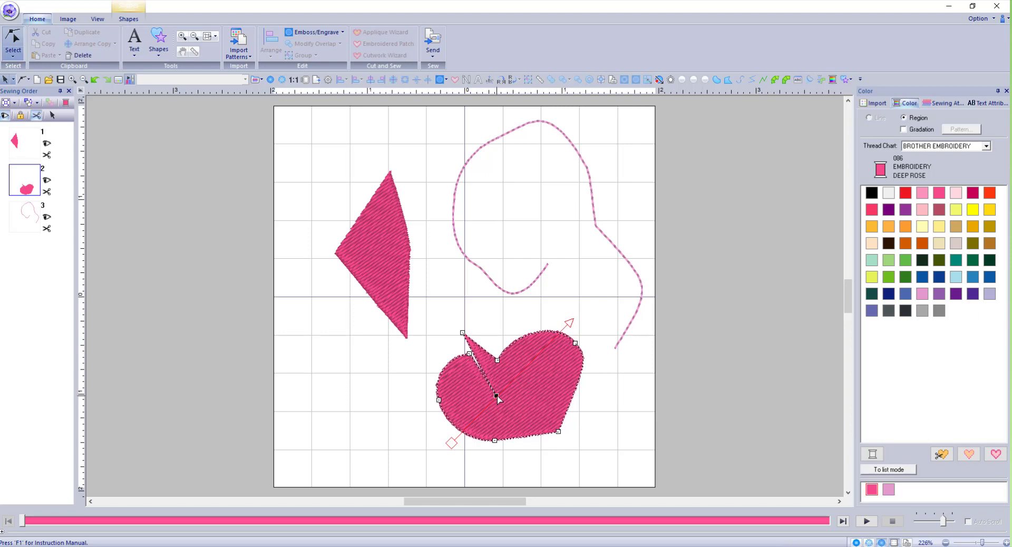
key(Delete)
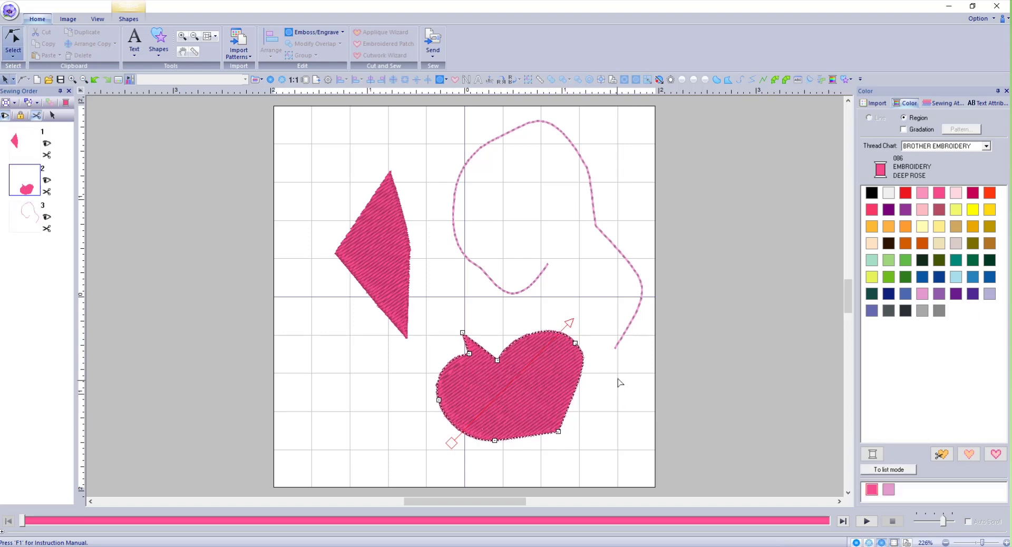
click(606, 400)
click(465, 356)
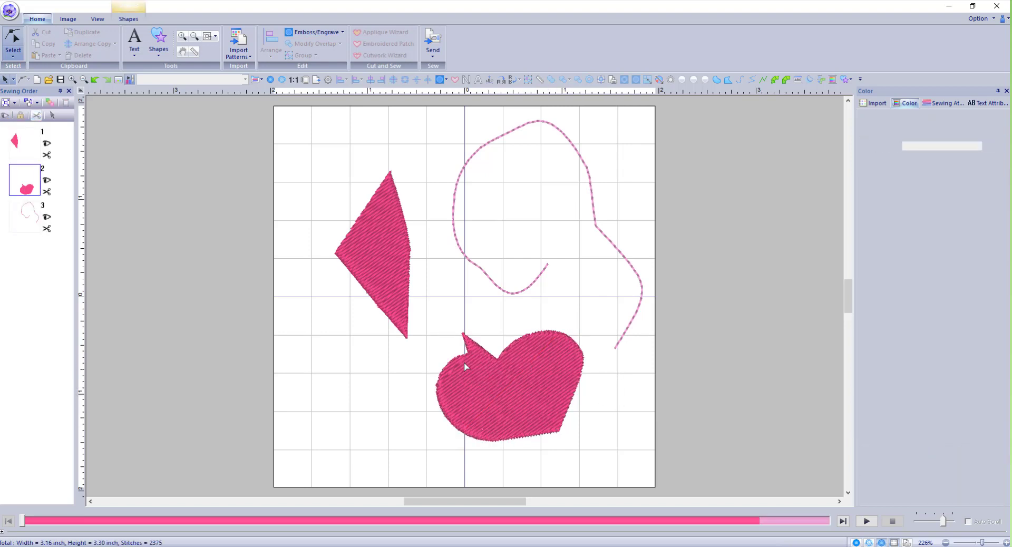